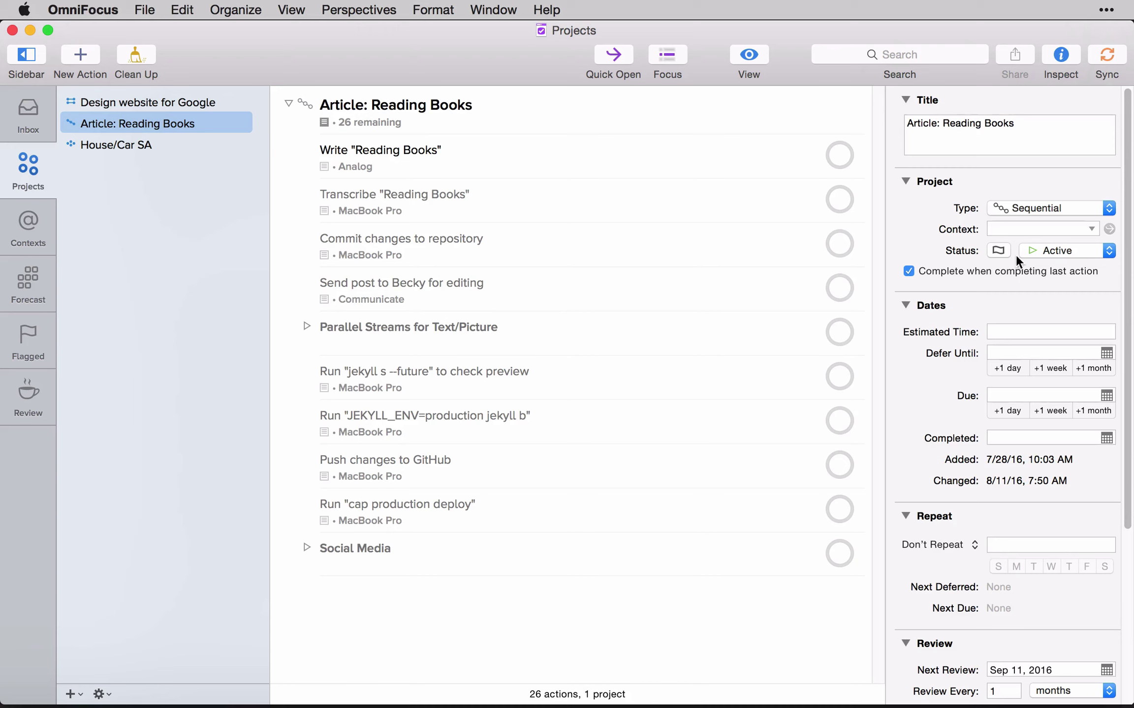
Set the project's repeat to Defer Another with an interval of every 1 day
{"action": "scroll", "coordinate": [1010, 267], "scroll_direction": "down", "scroll_amount": 4}
{"action": "scroll", "coordinate": [1010, 267], "scroll_direction": "down", "scroll_amount": 1}
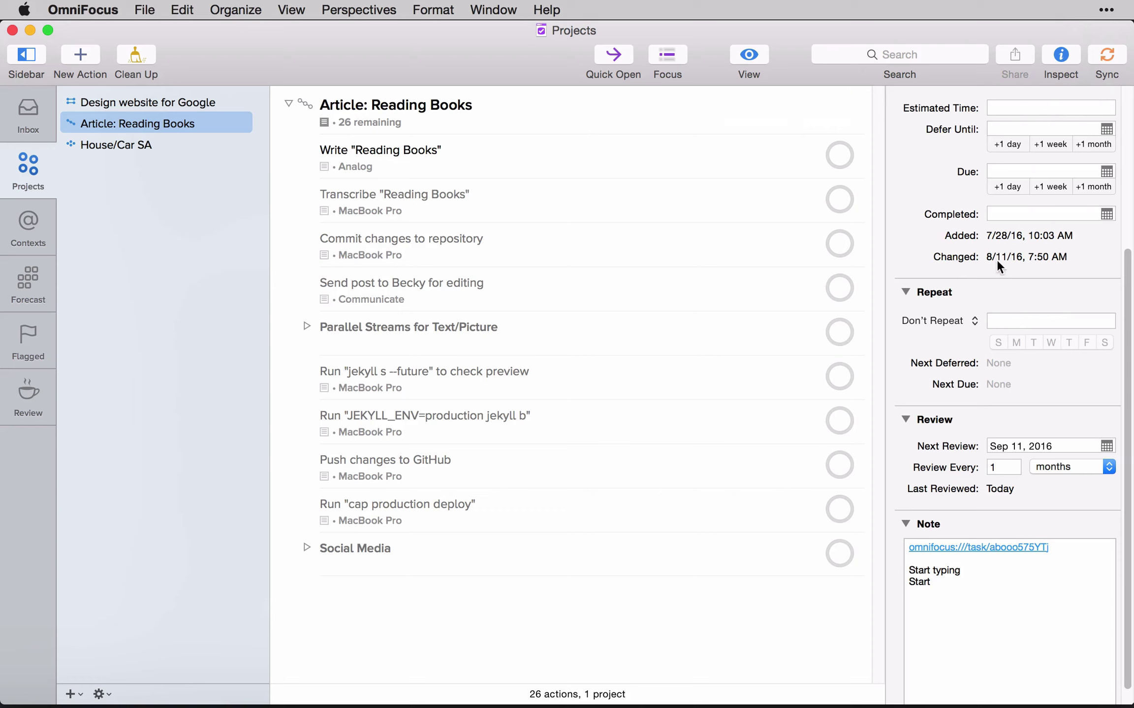
{"action": "left_click", "coordinate": [969, 321]}
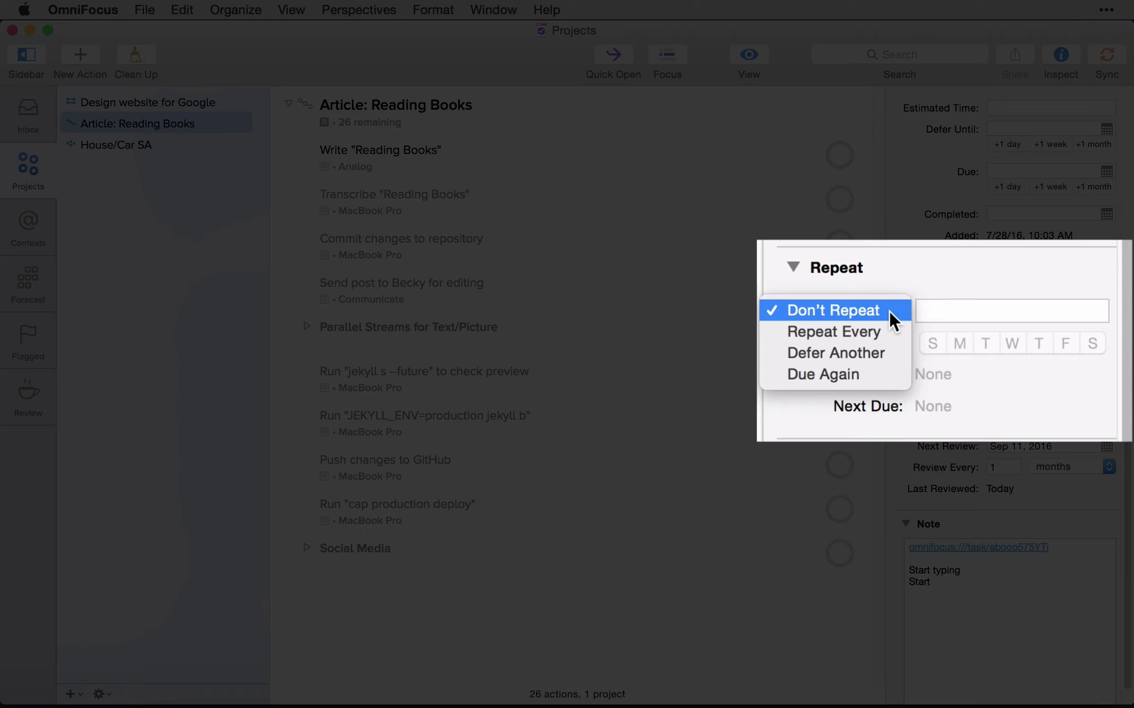
{"action": "left_click", "coordinate": [878, 354]}
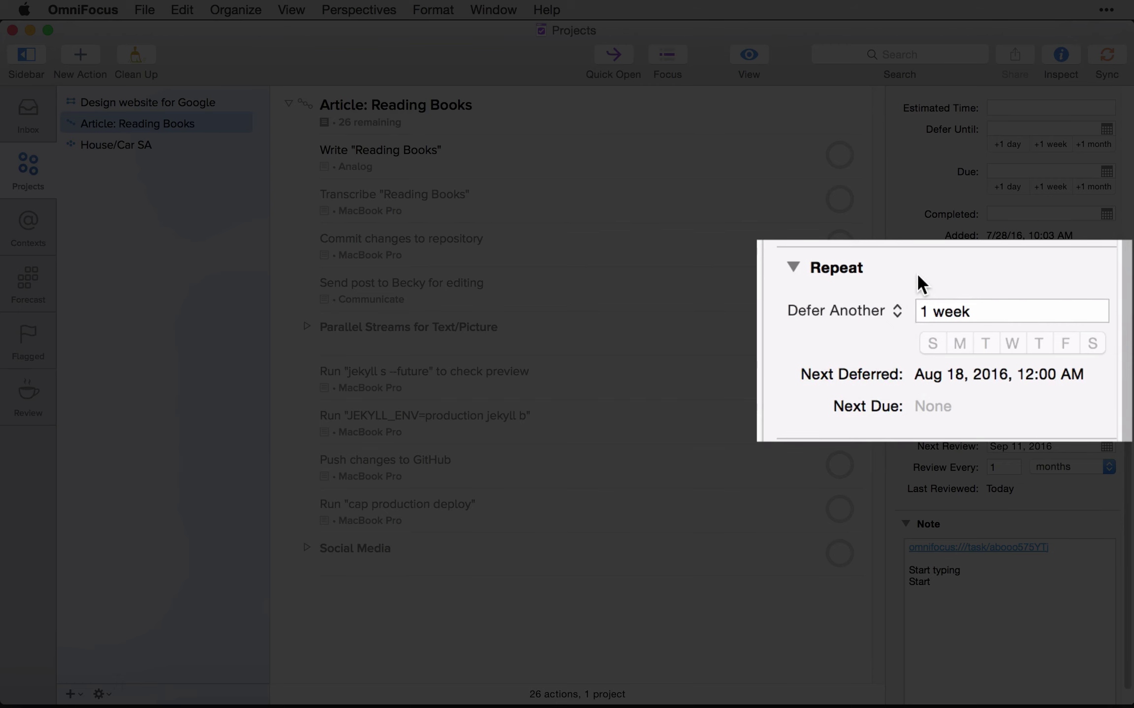
{"action": "scroll", "coordinate": [1051, 287], "scroll_direction": "up", "scroll_amount": 2}
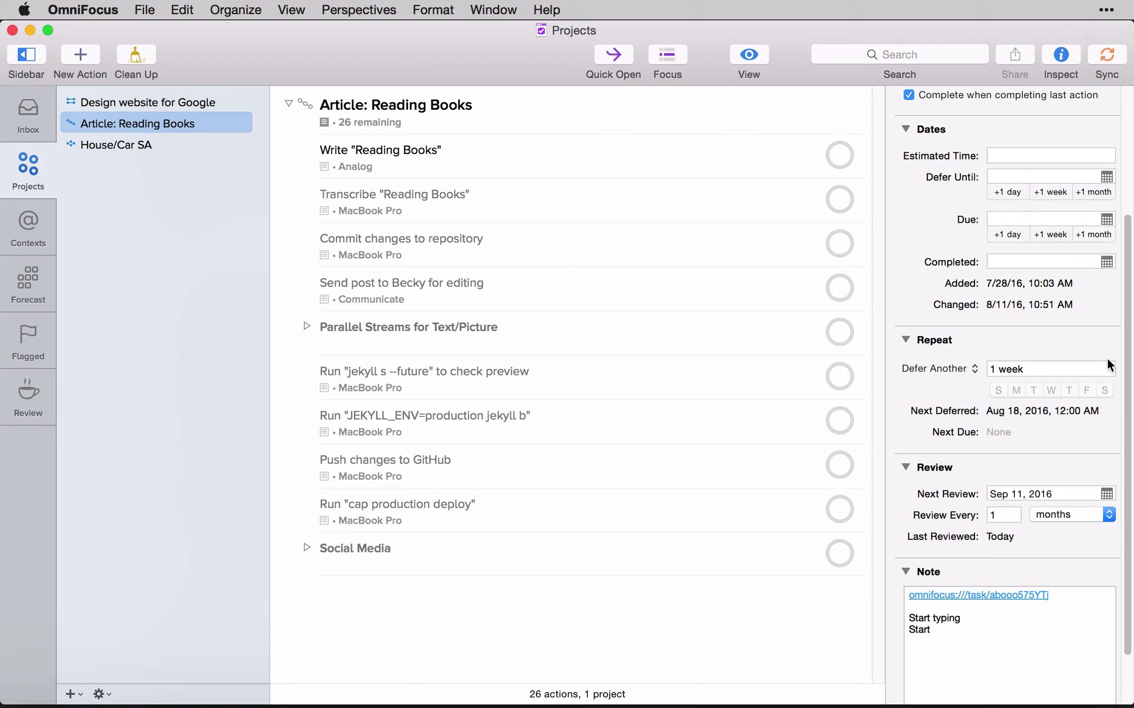
{"action": "double_click", "coordinate": [1053, 368]}
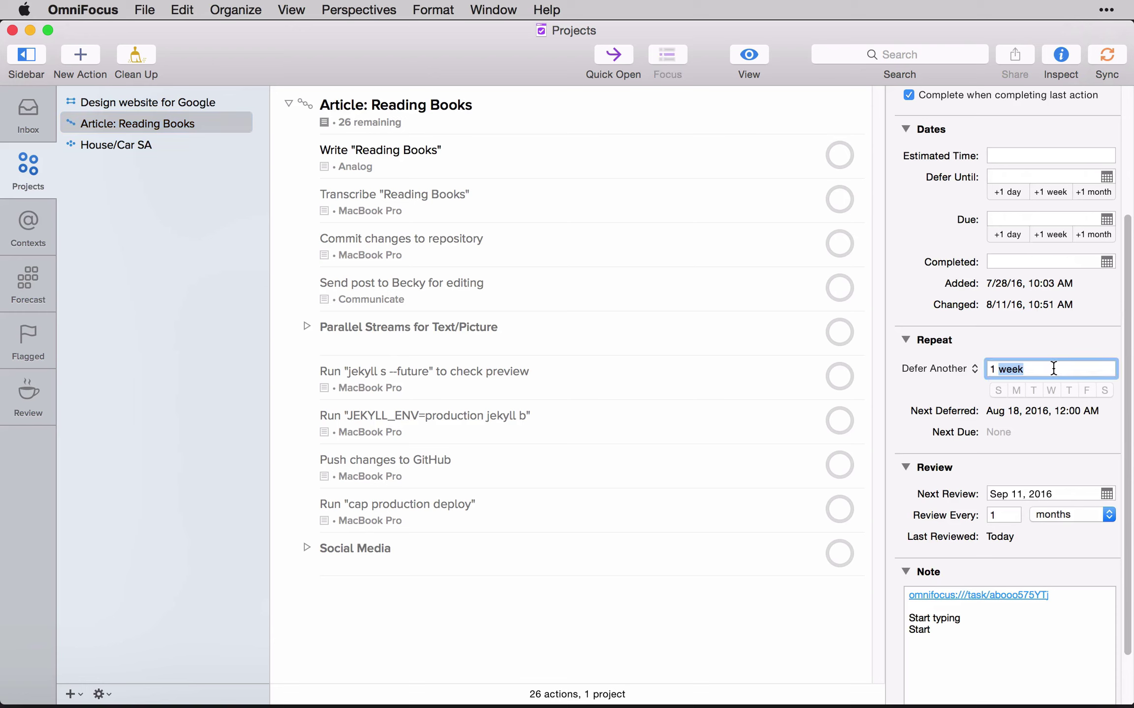
{"action": "type", "text": "day"}
{"action": "key", "text": "Return"}
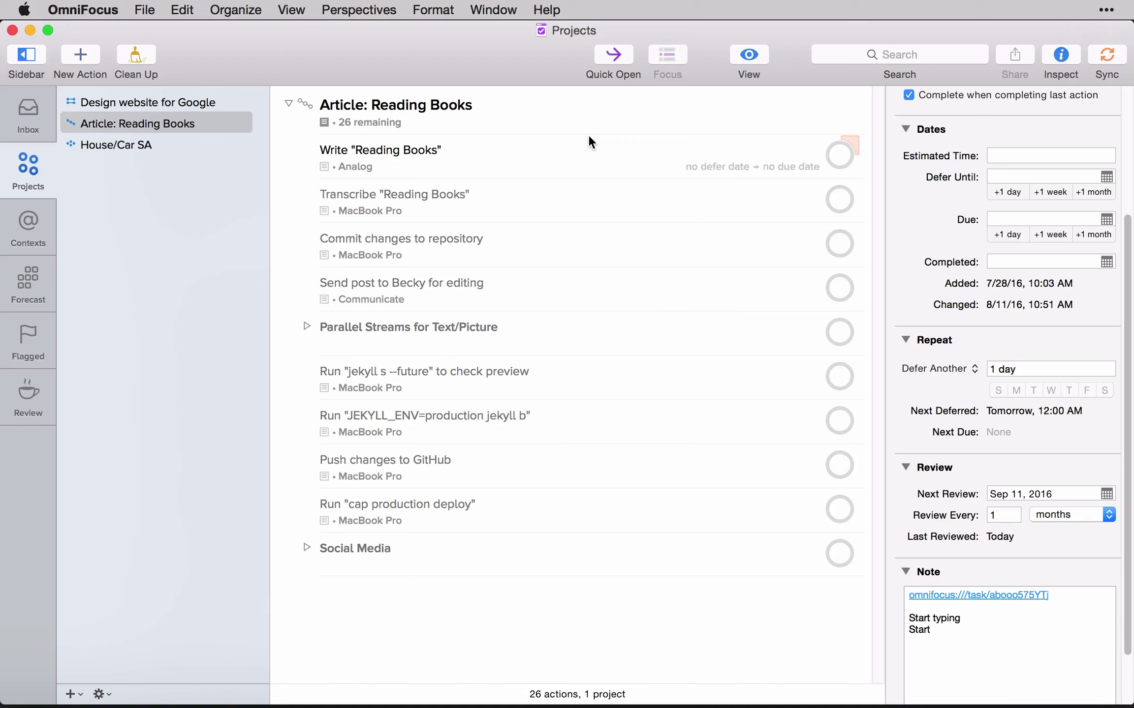
Refocus on Article: Reading Books so it and its actions show deferred until 8/12/16
{"action": "left_click", "coordinate": [586, 118]}
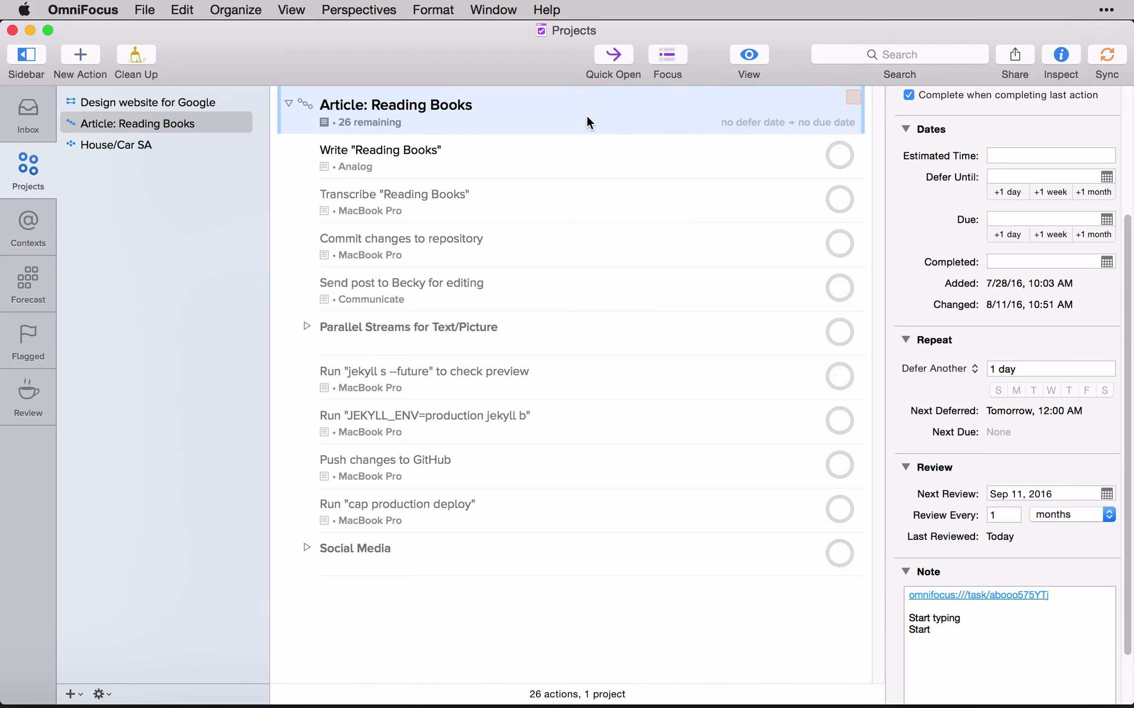
{"action": "key", "text": "Escape"}
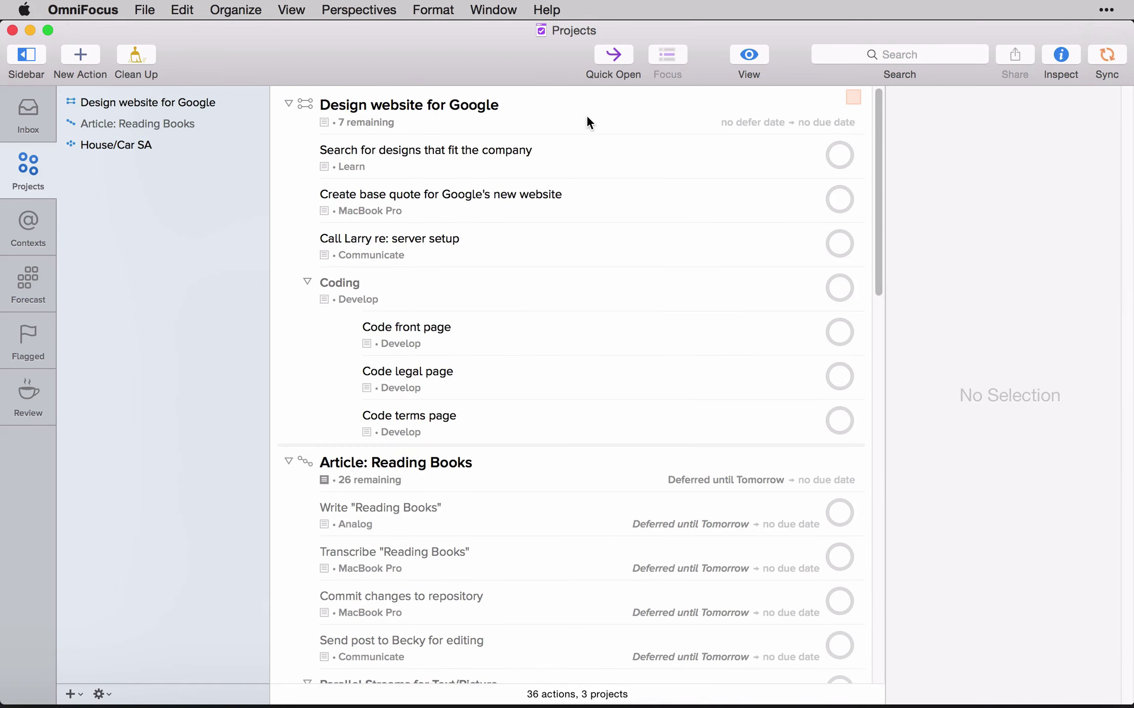
{"action": "left_click", "coordinate": [197, 127]}
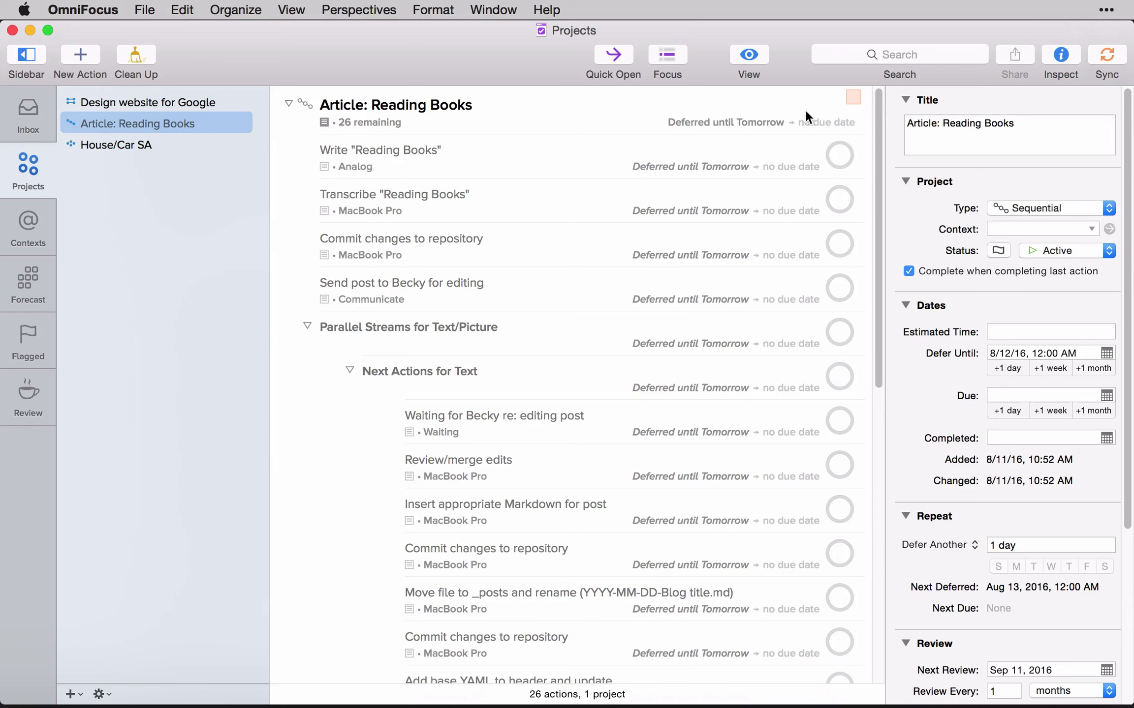
{"action": "scroll", "coordinate": [1012, 519], "scroll_direction": "down", "scroll_amount": 4}
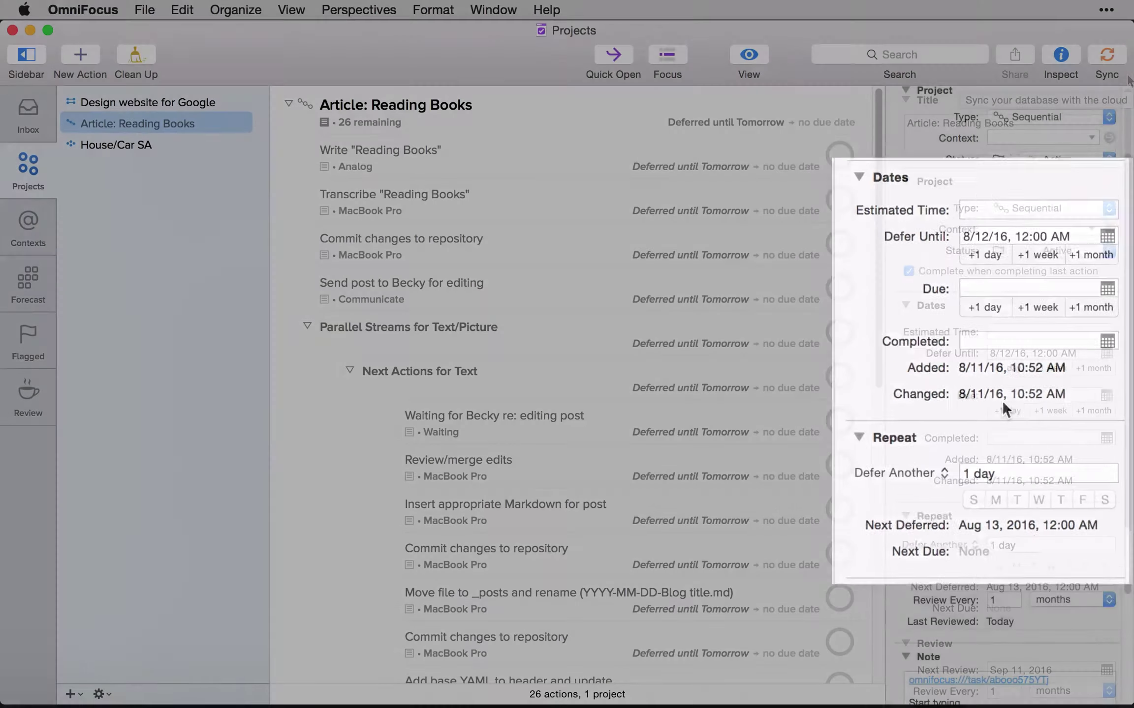
Delete the project's defer date and switch its repeat type to Due Again
{"action": "scroll", "coordinate": [1002, 401], "scroll_direction": "up", "scroll_amount": 5}
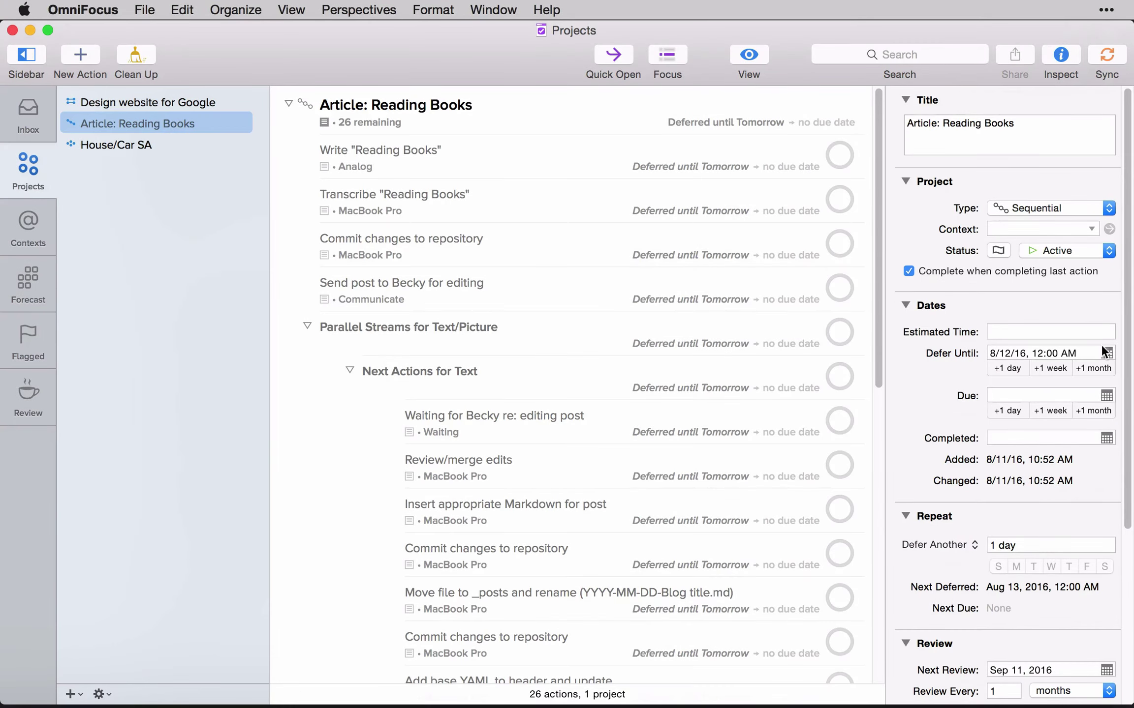
{"action": "left_click", "coordinate": [1079, 353]}
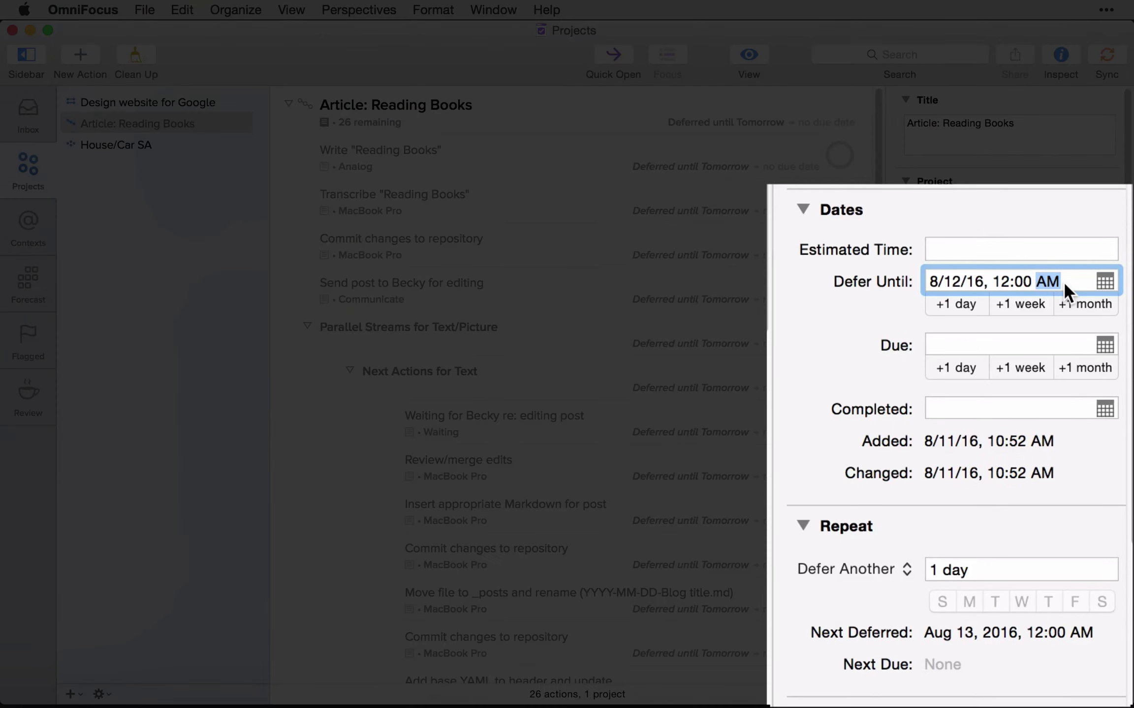
{"action": "key", "text": "BackSpace"}
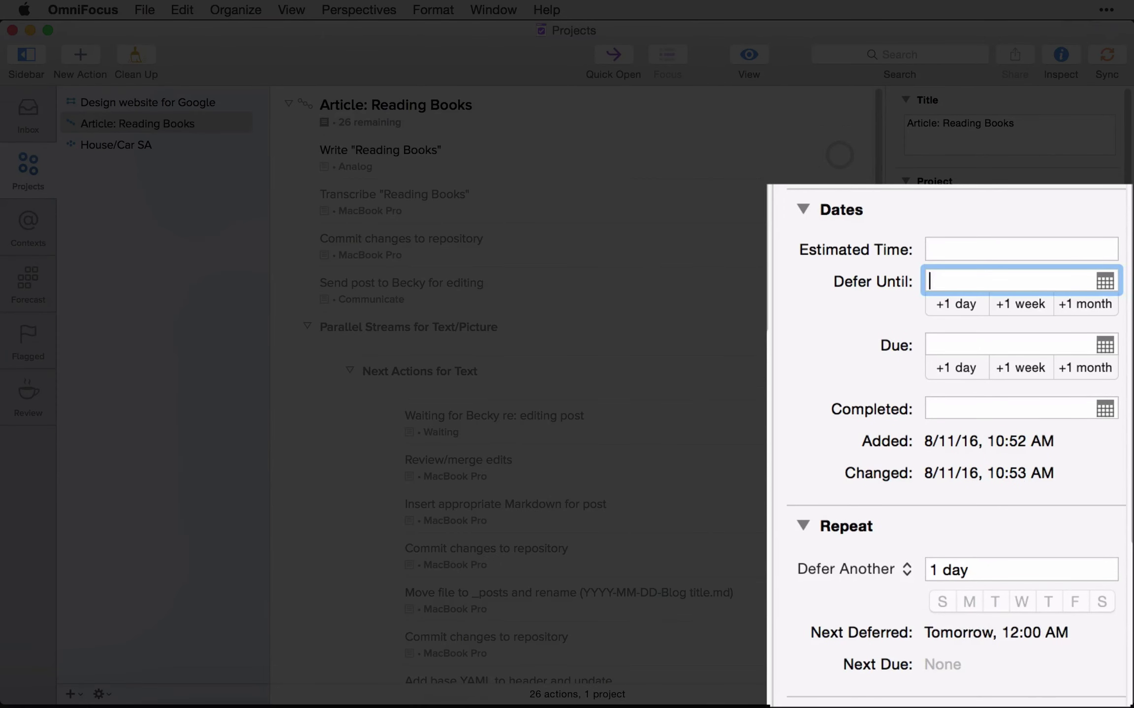
{"action": "left_click", "coordinate": [906, 570]}
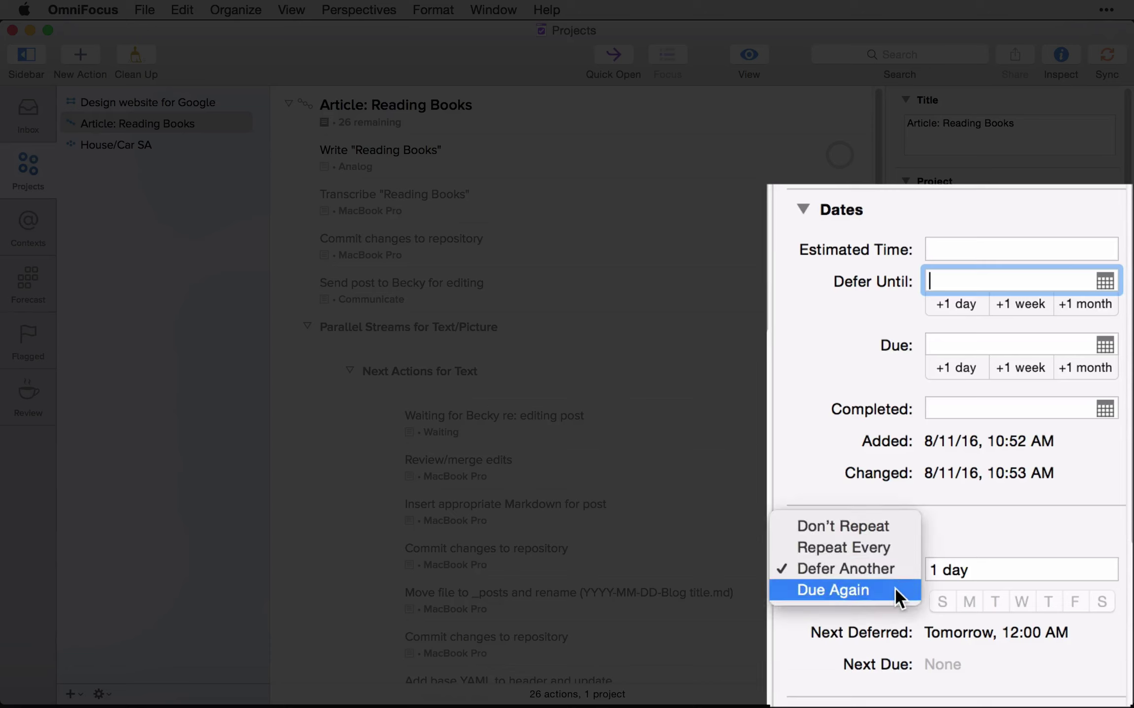
{"action": "left_click", "coordinate": [894, 589]}
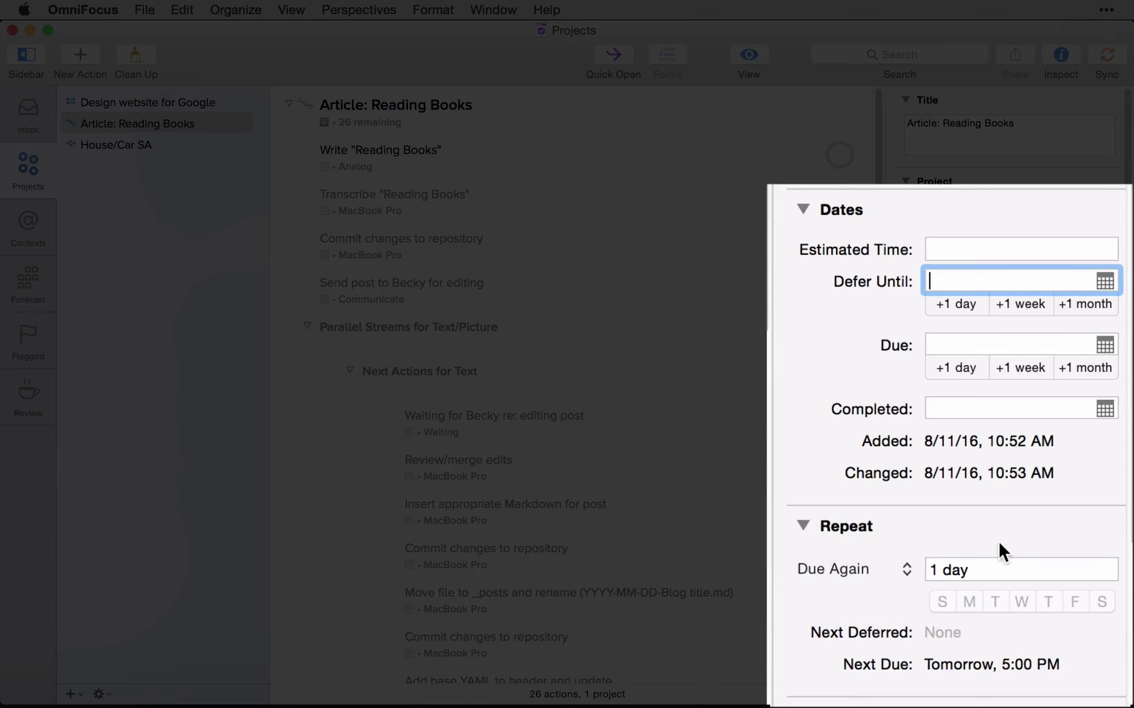
{"action": "left_click", "coordinate": [866, 353]}
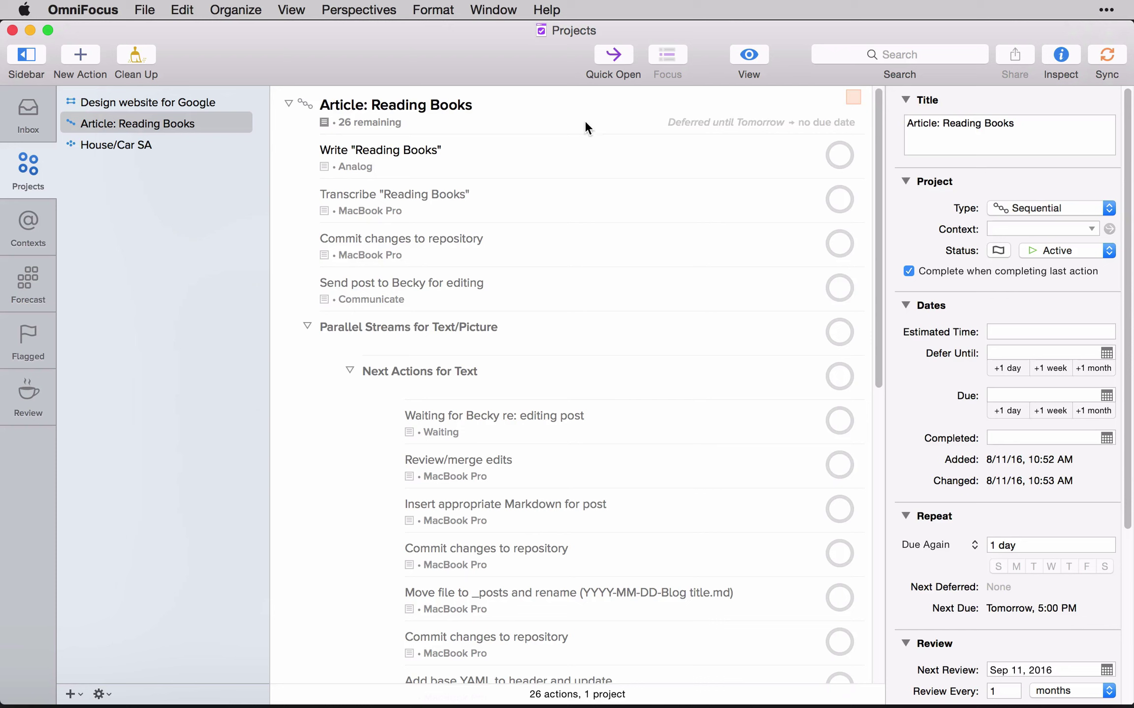
Refocus on Article: Reading Books to show it due 8/12/16 with its 1 day Due Again repeat
{"action": "left_click", "coordinate": [584, 120]}
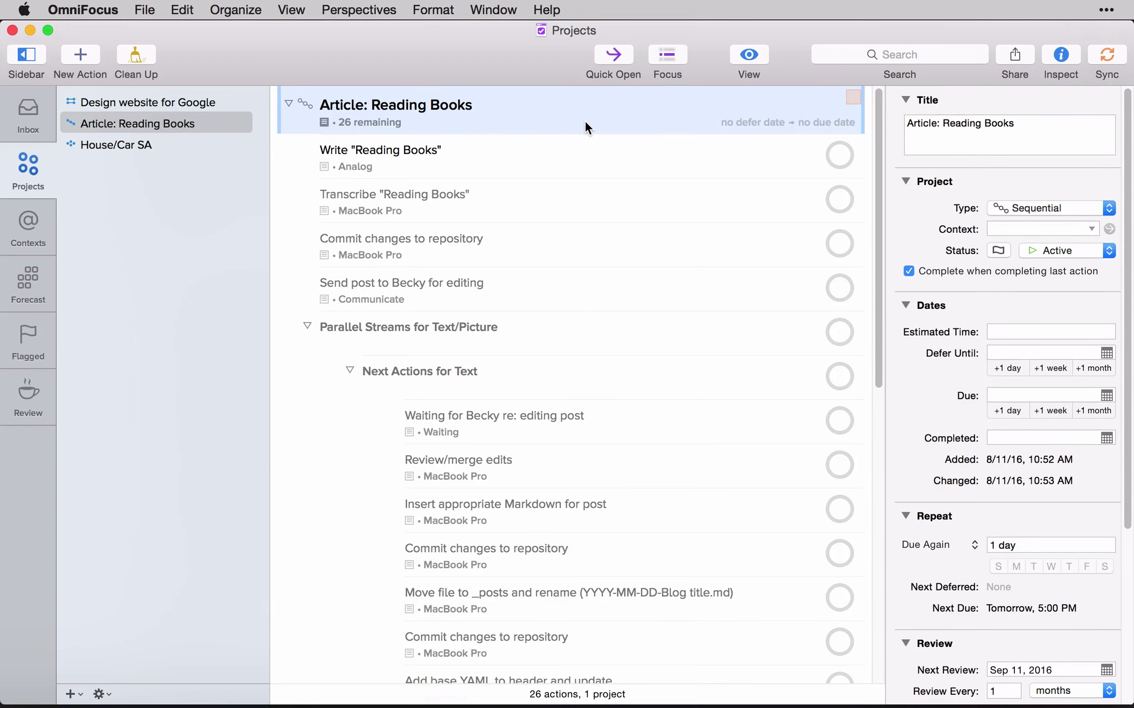
{"action": "key", "text": "Escape"}
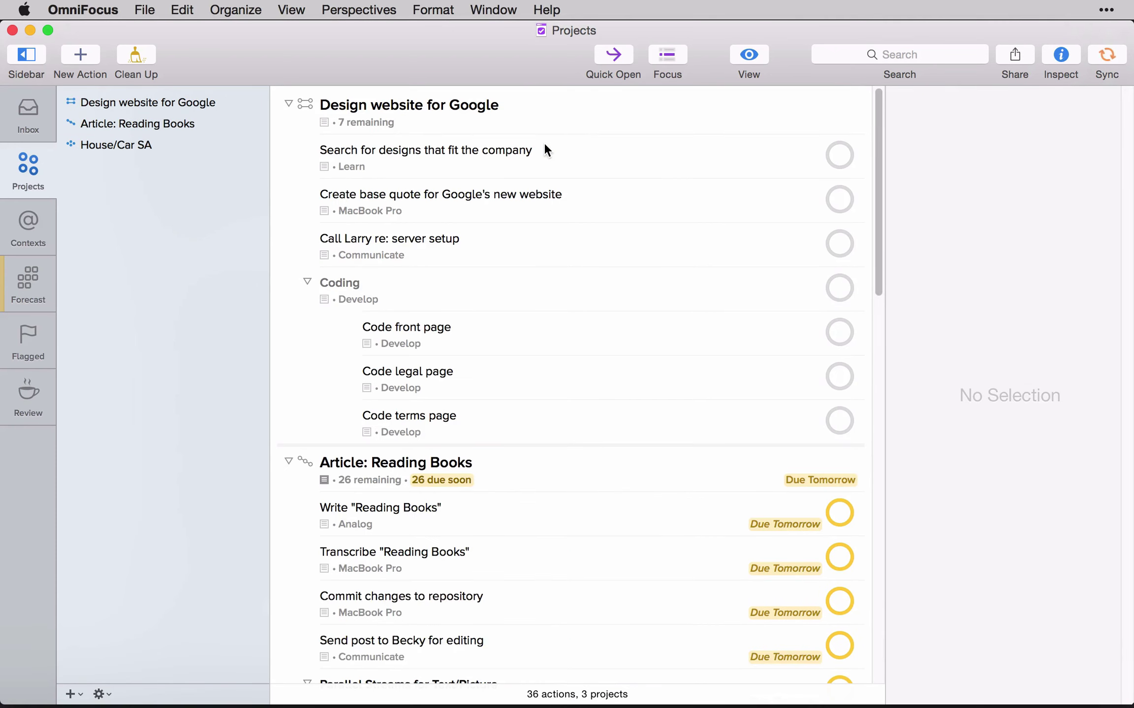
{"action": "left_click", "coordinate": [200, 124]}
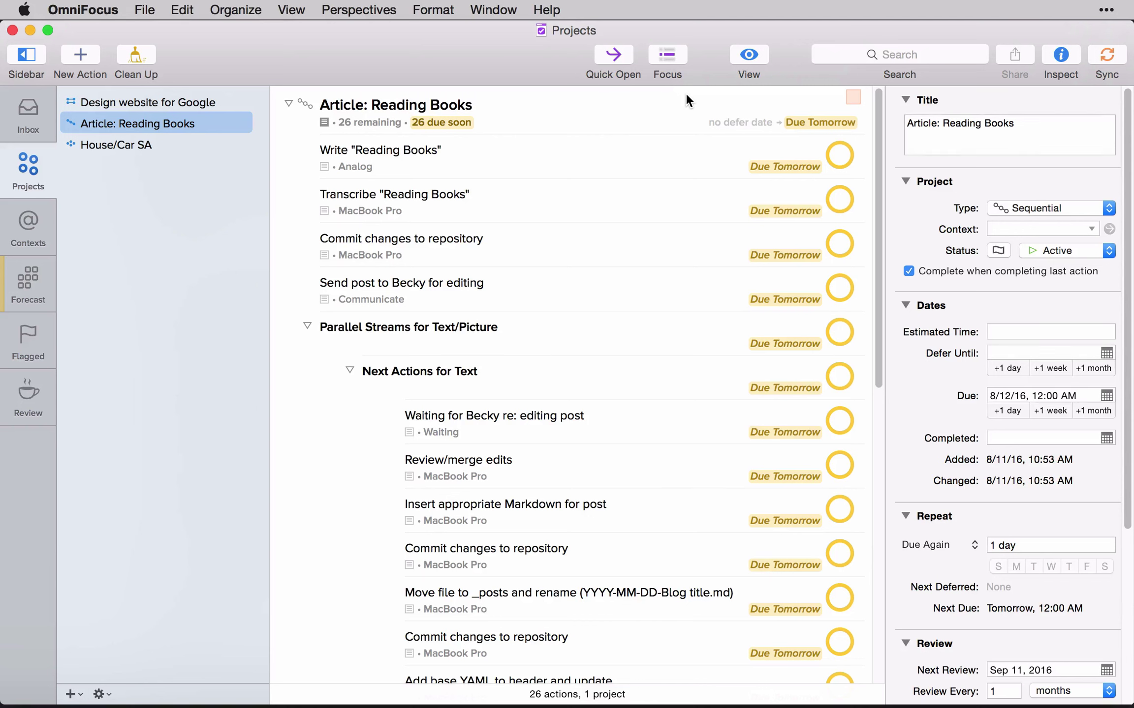
{"action": "left_click", "coordinate": [665, 110]}
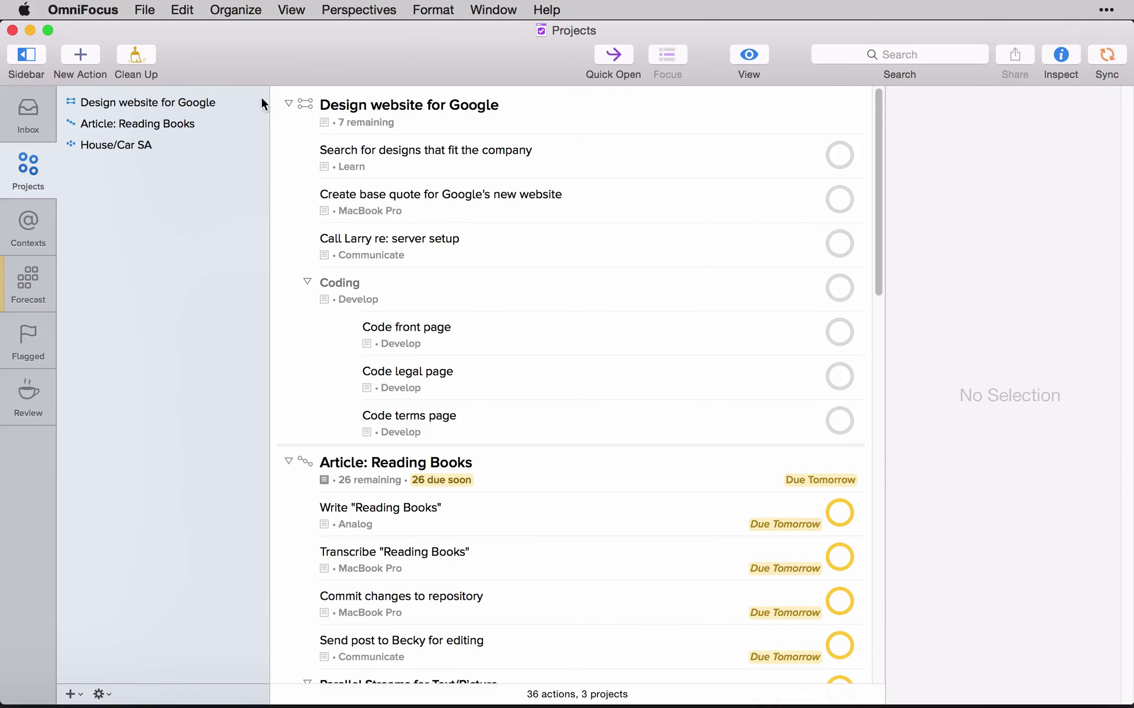
{"action": "left_click", "coordinate": [196, 123]}
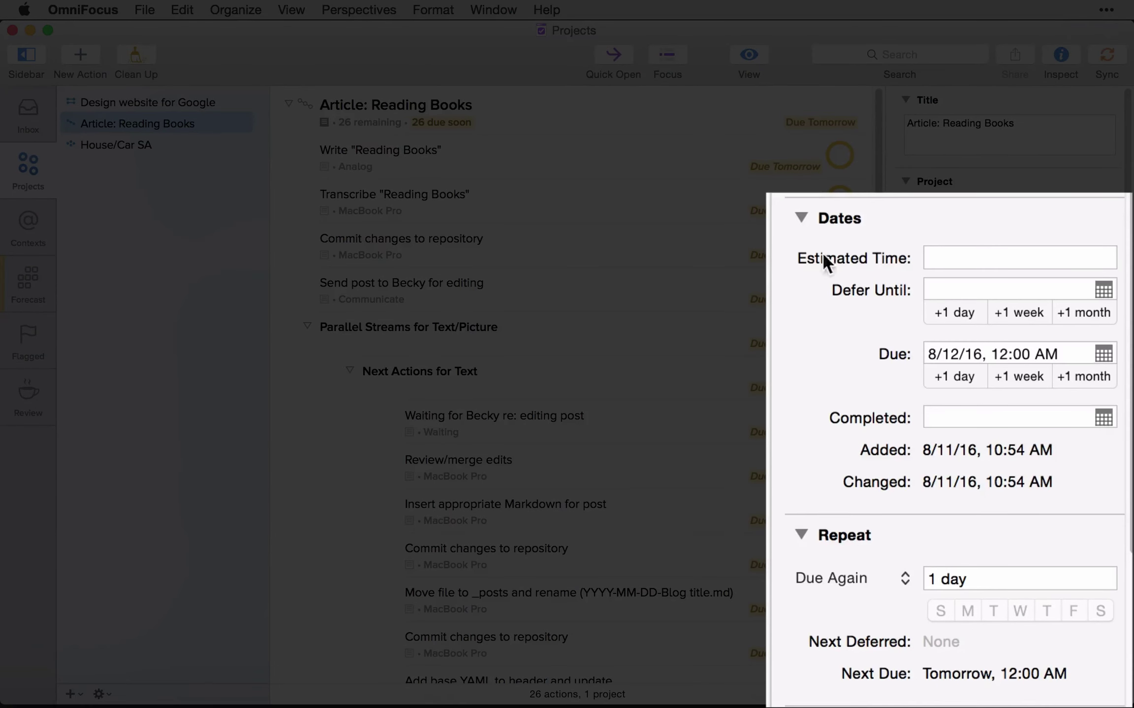
Switch the repeat to Repeat Every, then complete the project twice so it's due 8/14/16
{"action": "left_click", "coordinate": [894, 583]}
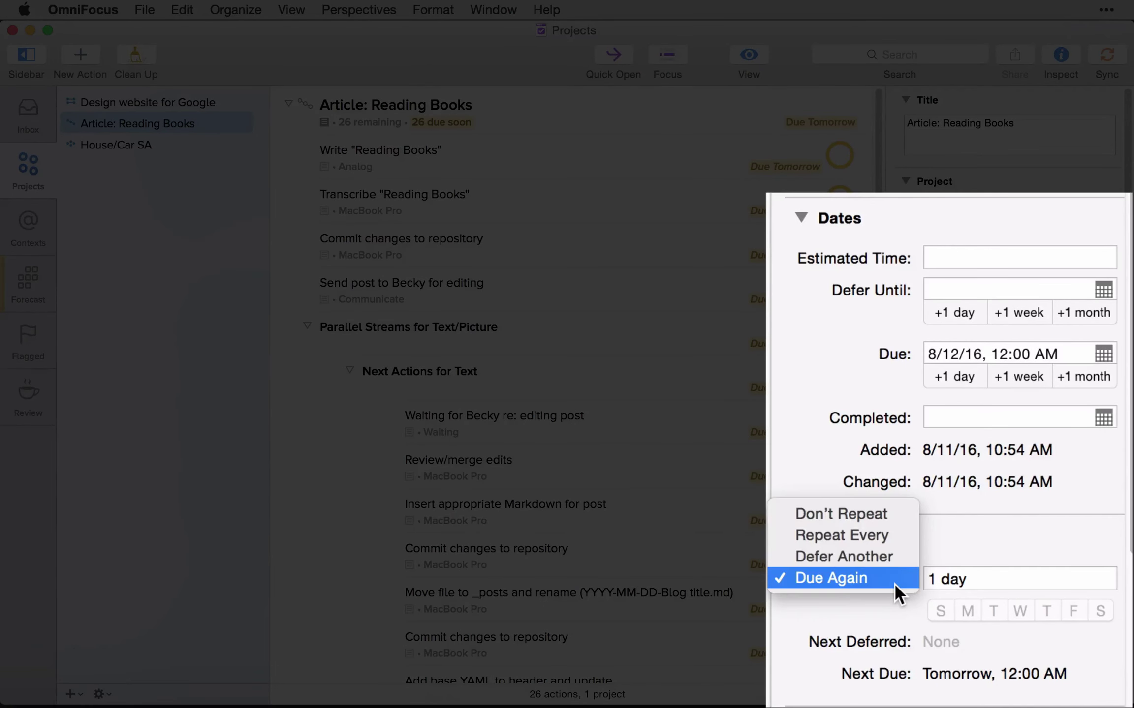
{"action": "left_click", "coordinate": [896, 533]}
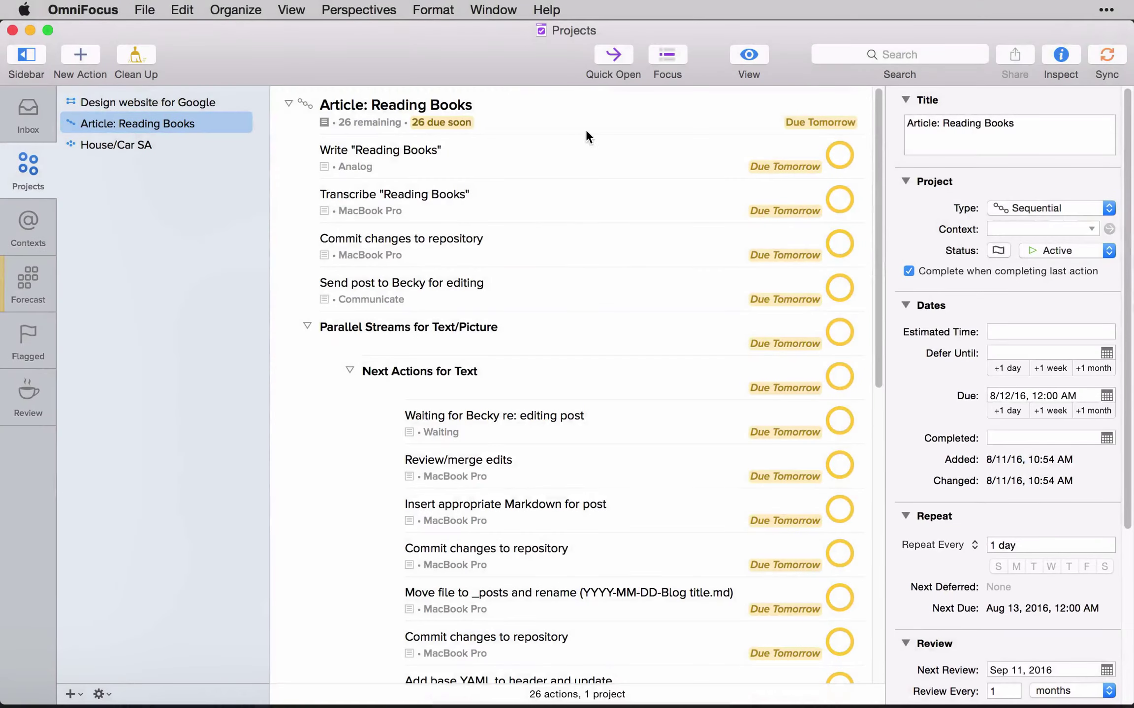
{"action": "left_click", "coordinate": [587, 118]}
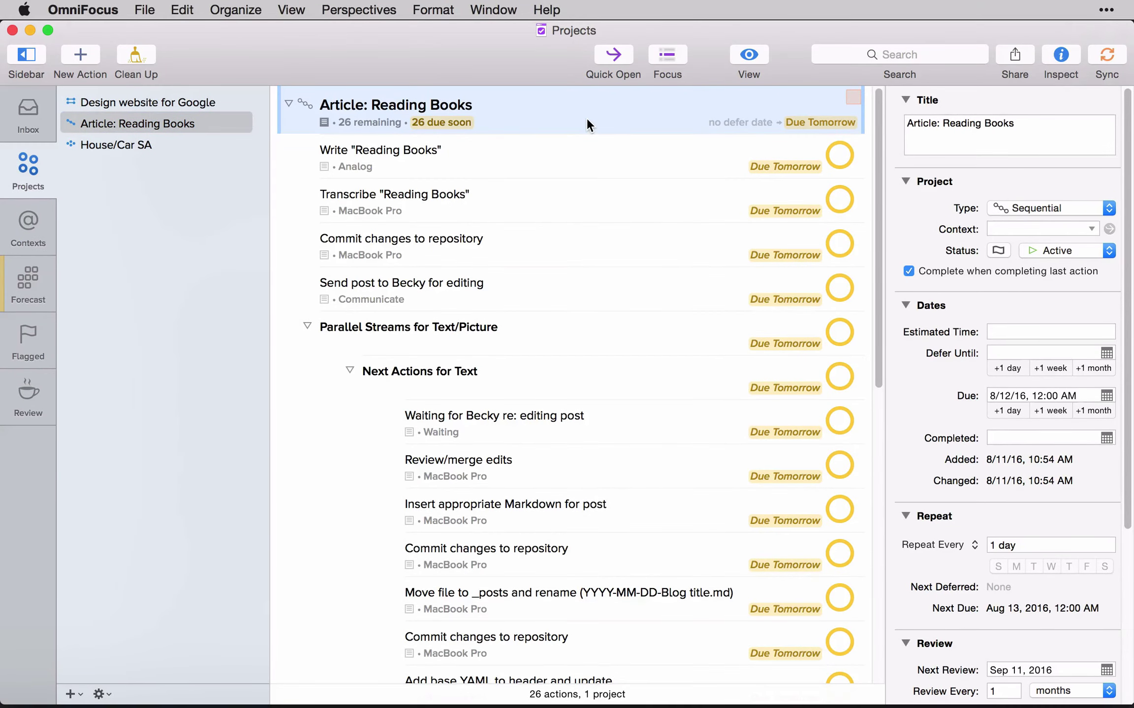
{"action": "key", "text": "Escape"}
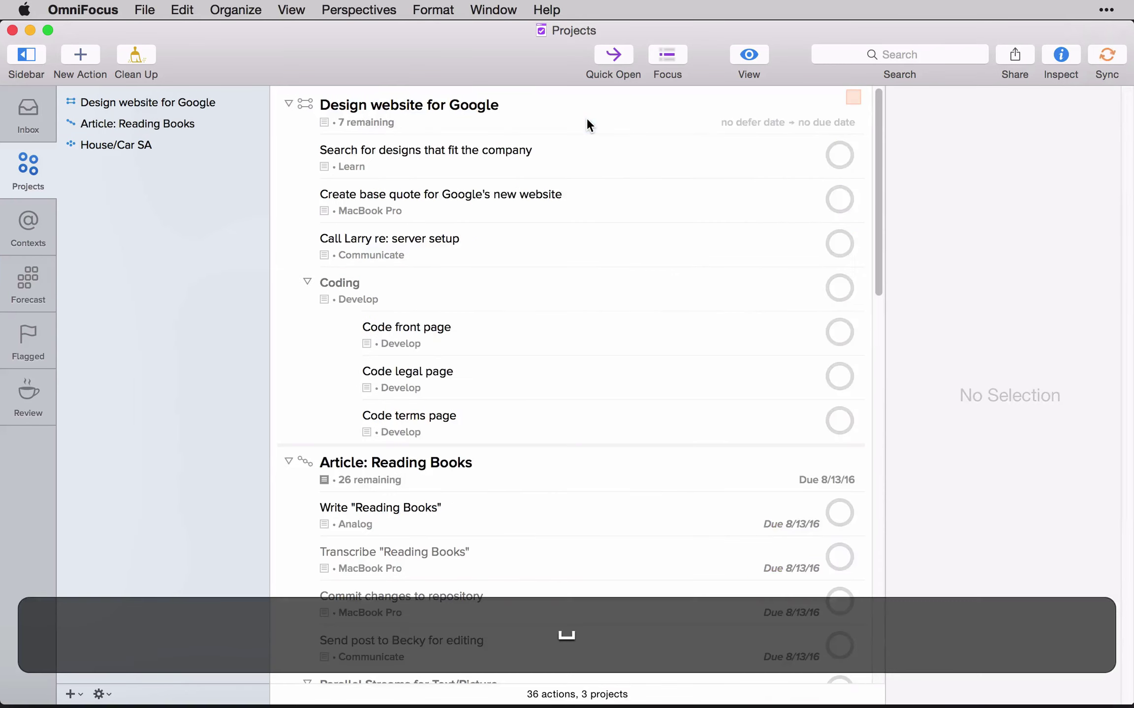
{"action": "left_click", "coordinate": [209, 122]}
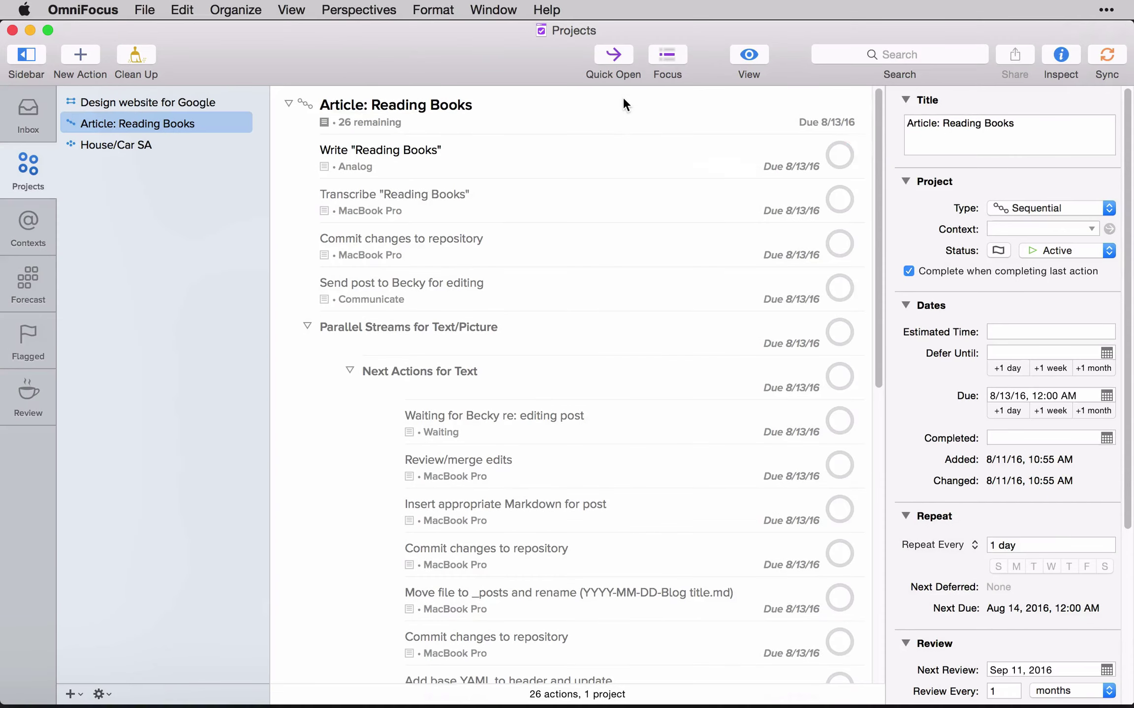
{"action": "left_click", "coordinate": [622, 96]}
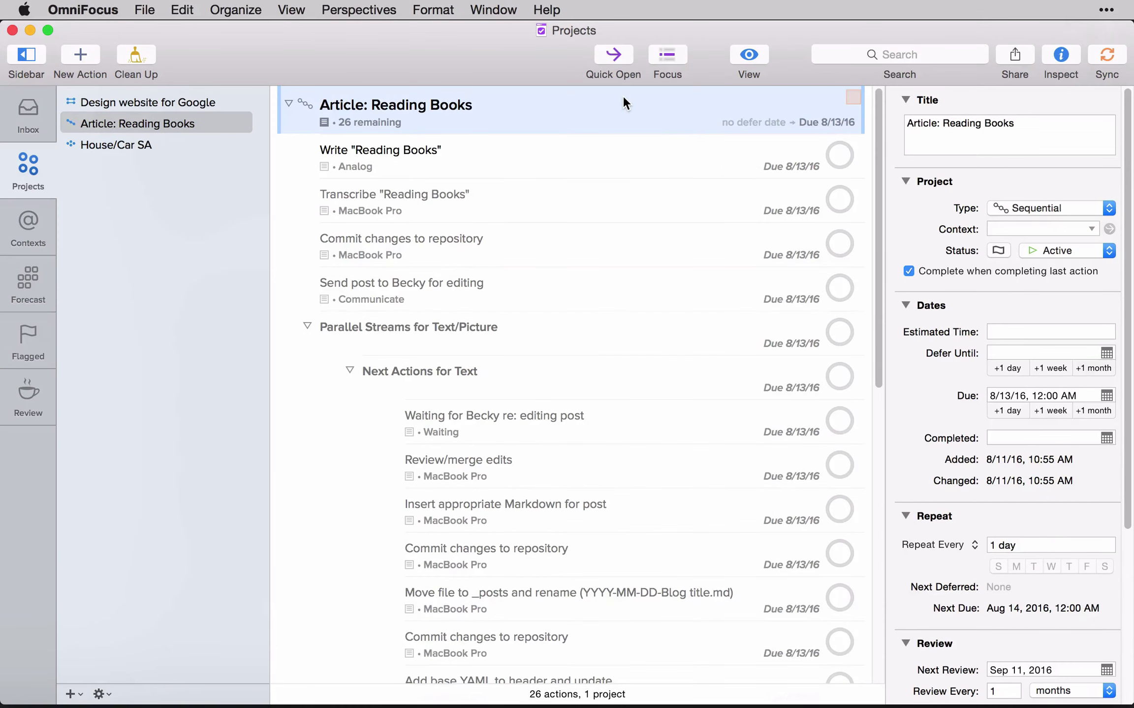
{"action": "key", "text": "Escape"}
{"action": "left_click", "coordinate": [211, 125]}
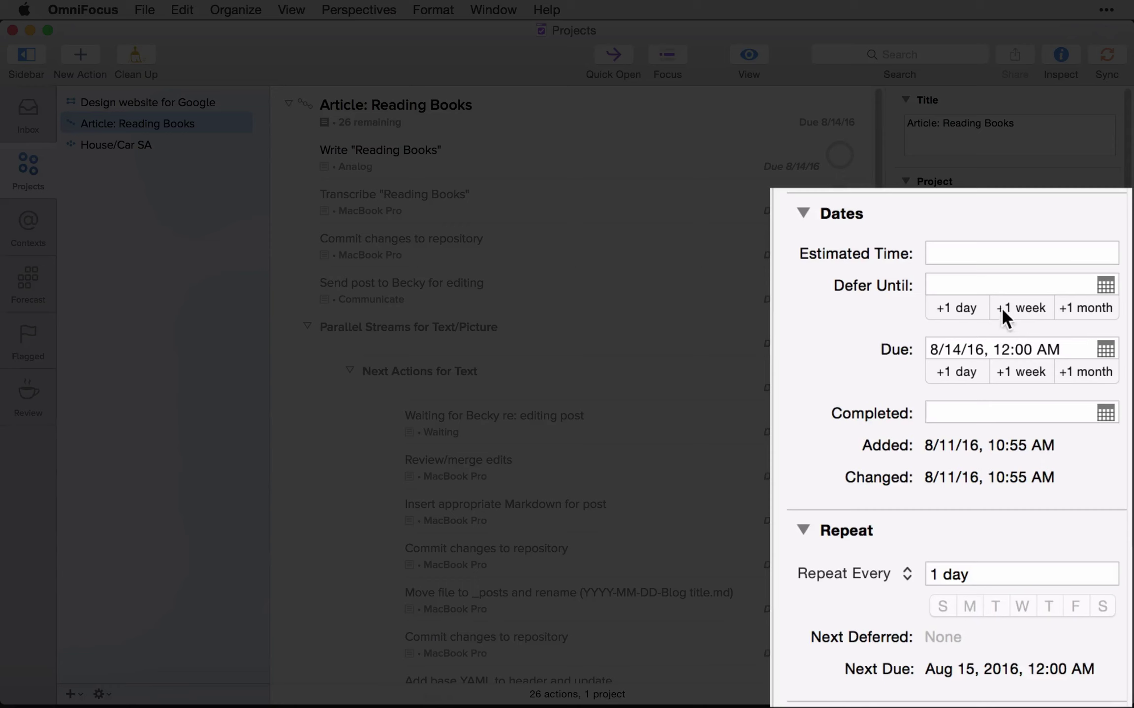
Give the project a defer date of 8/12/16 using +1 day
{"action": "left_click", "coordinate": [999, 290]}
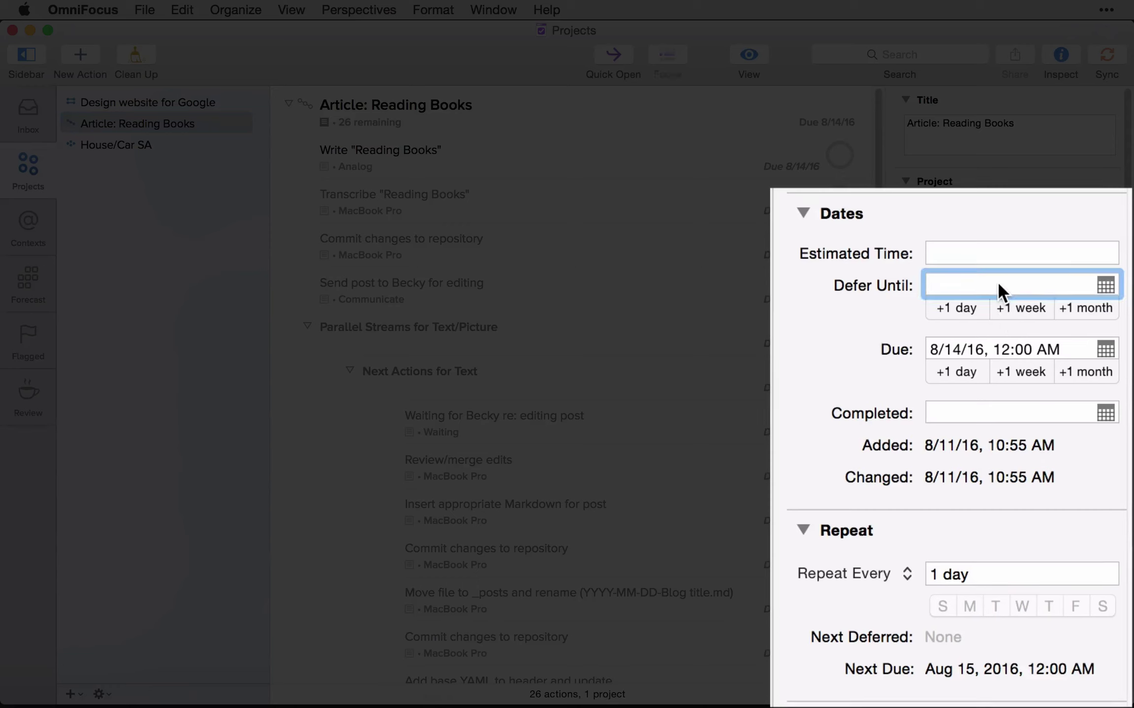
{"action": "left_click", "coordinate": [966, 308]}
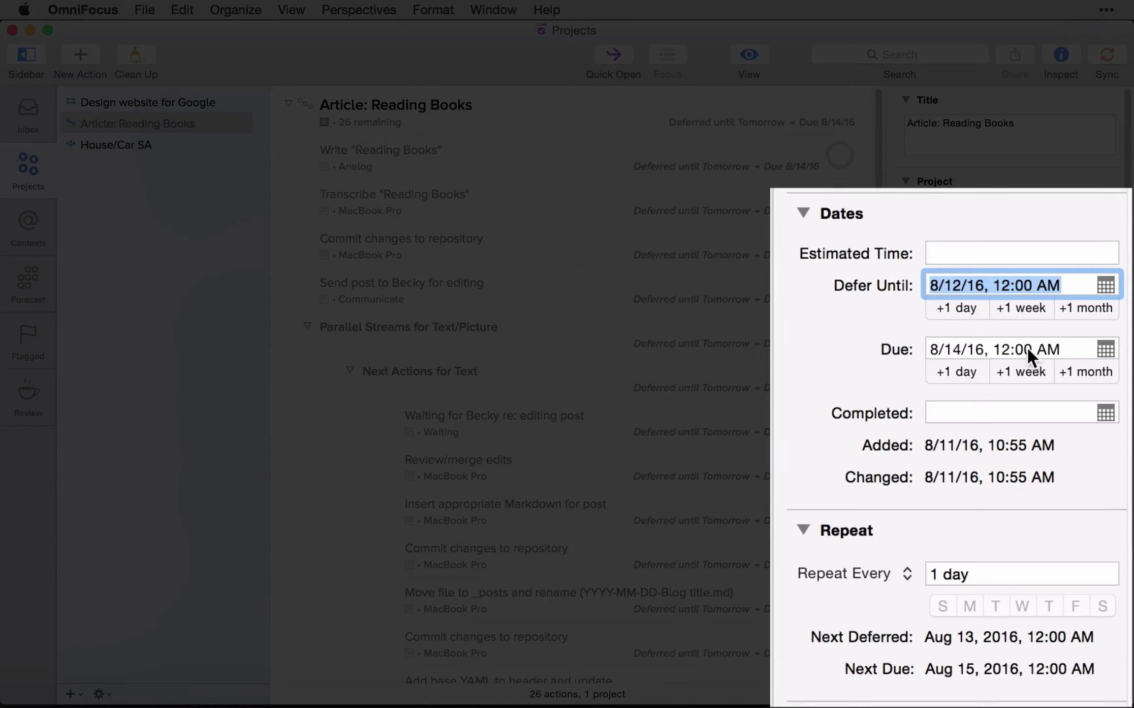
{"action": "left_click", "coordinate": [840, 328]}
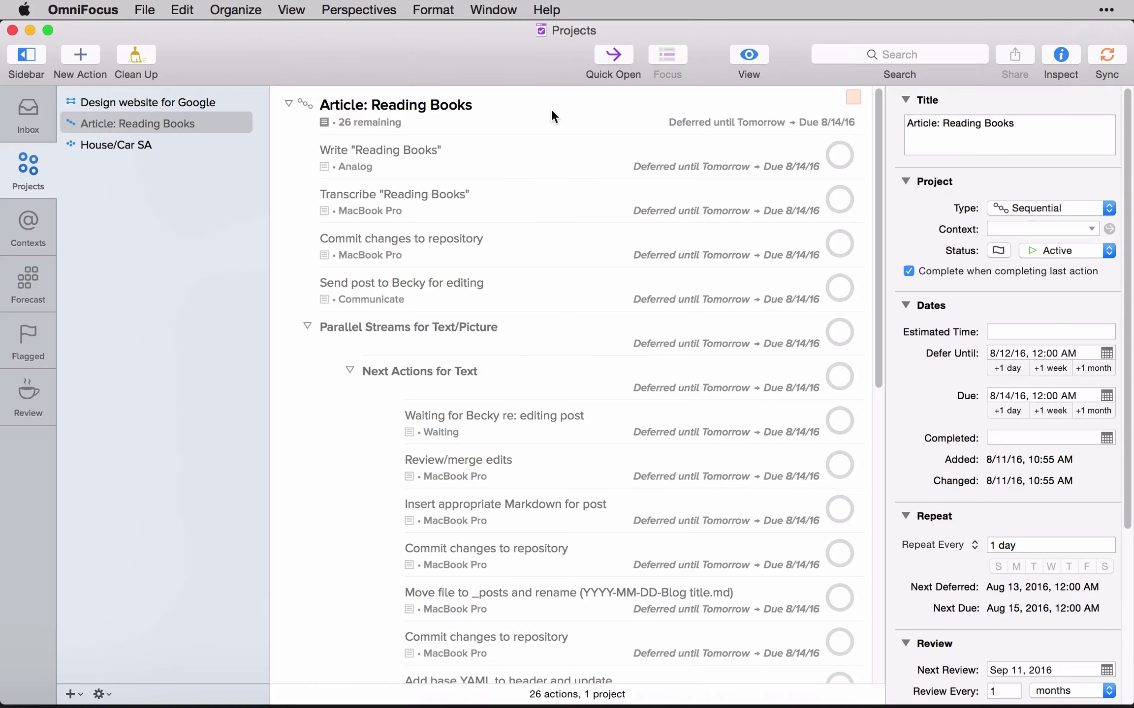
Complete the project so it renews deferred 8/13/16 and due 8/15/16
{"action": "left_click", "coordinate": [551, 110]}
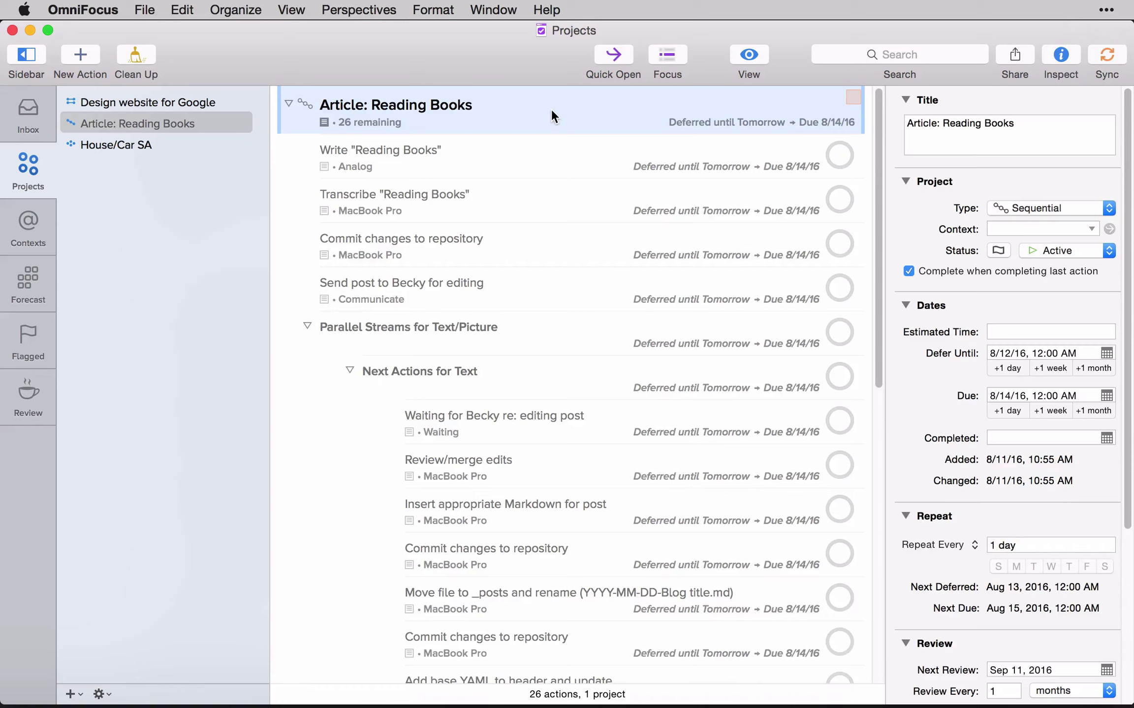
{"action": "key", "text": "super+k"}
{"action": "left_click", "coordinate": [197, 121]}
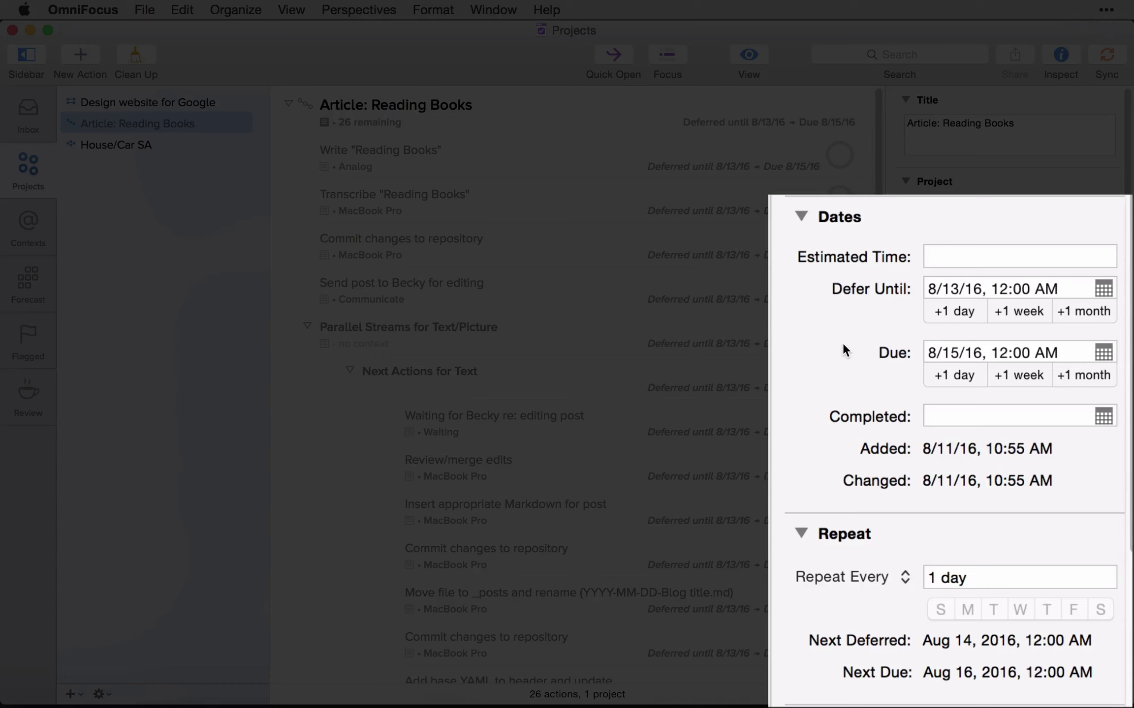
Change the repeat to every 1 week on Monday, Wednesday and Friday
{"action": "double_click", "coordinate": [1032, 576]}
{"action": "type", "text": "week"}
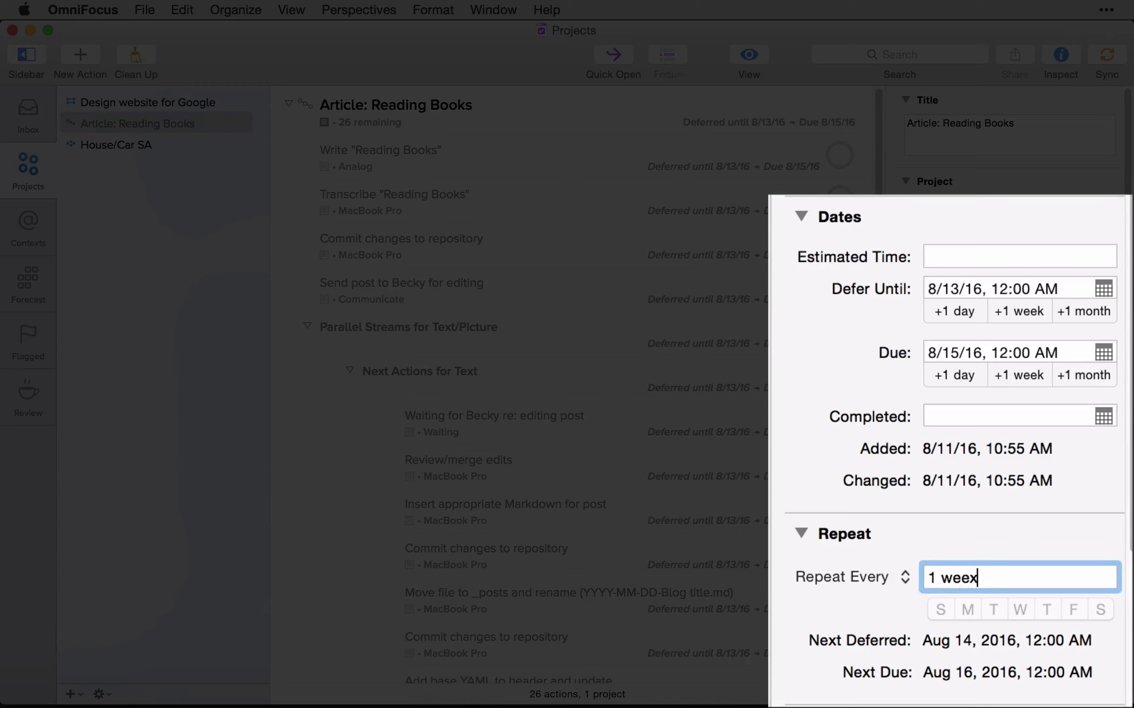
{"action": "key", "text": "Return"}
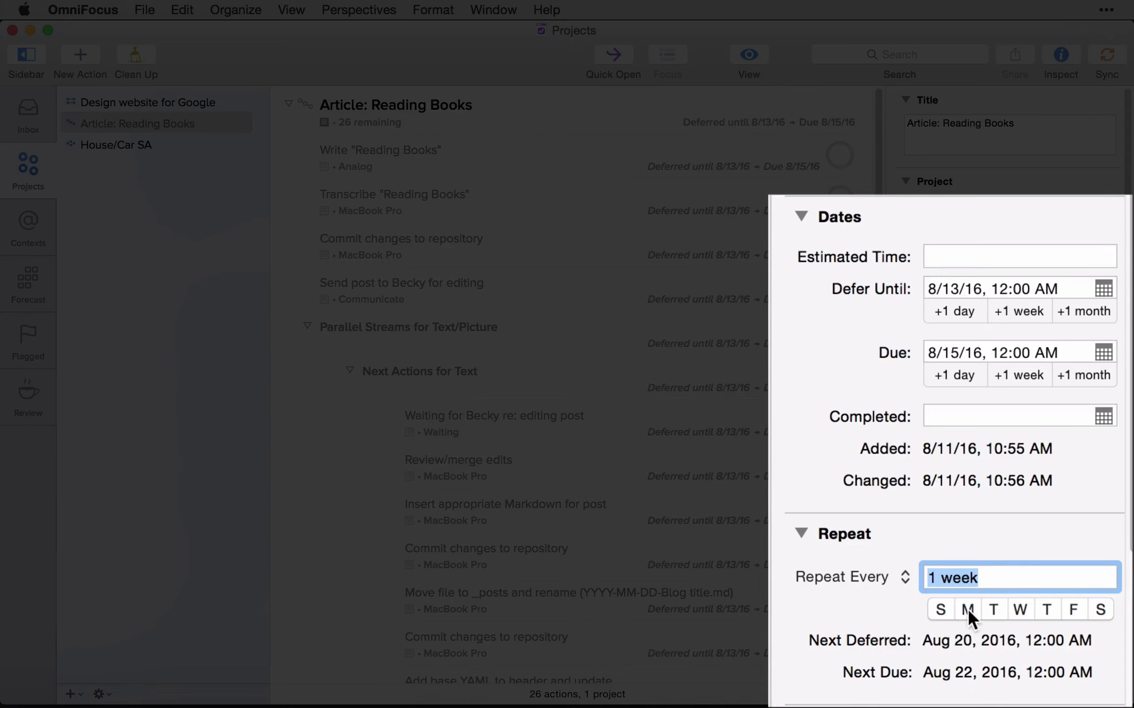
{"action": "left_click", "coordinate": [1019, 611]}
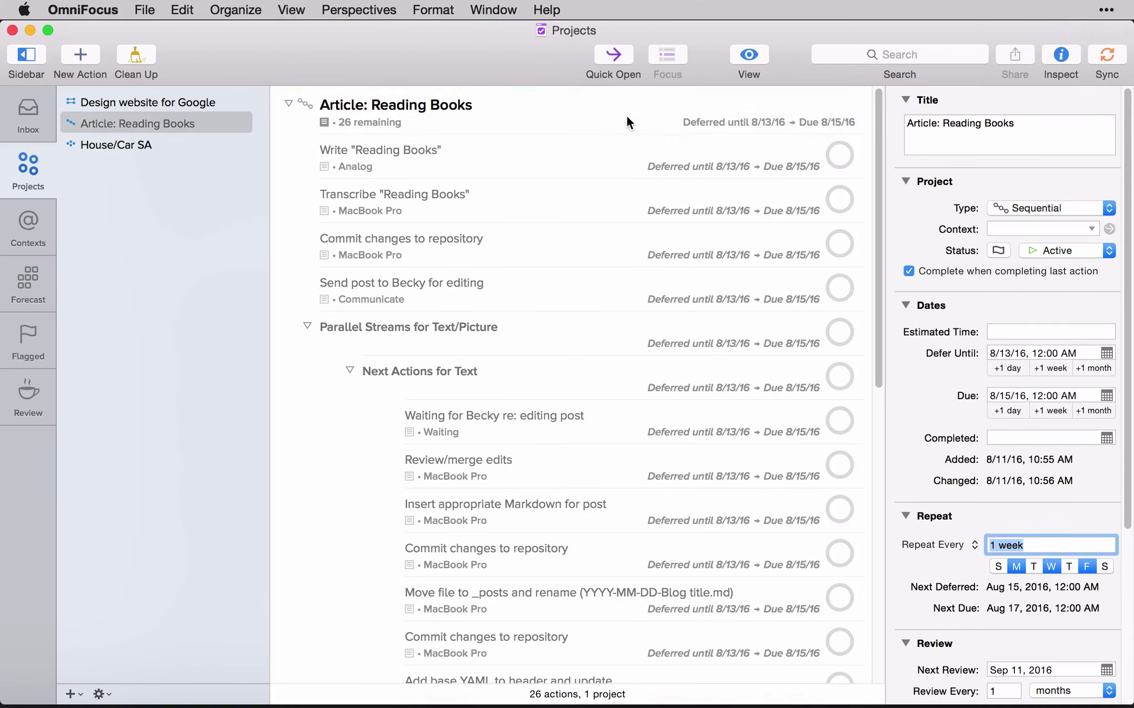
Complete the project so it renews deferred 8/15/16 and due 8/17/16
{"action": "left_click", "coordinate": [626, 118]}
{"action": "key", "text": "super+k"}
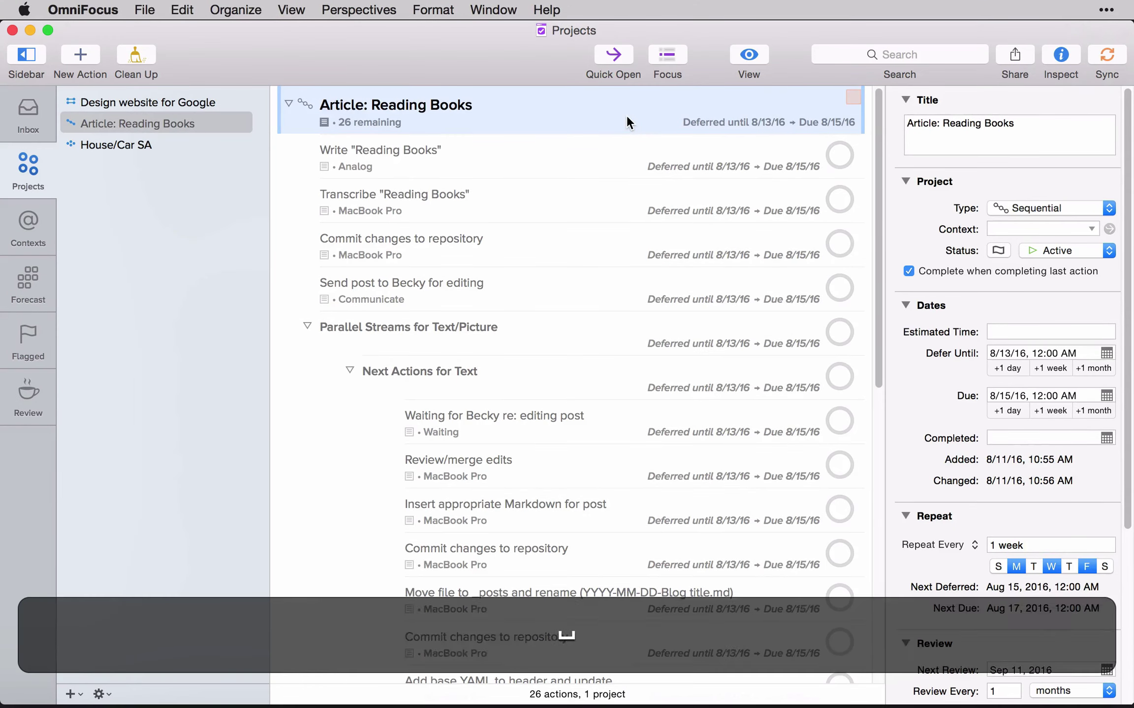
{"action": "left_click", "coordinate": [180, 126]}
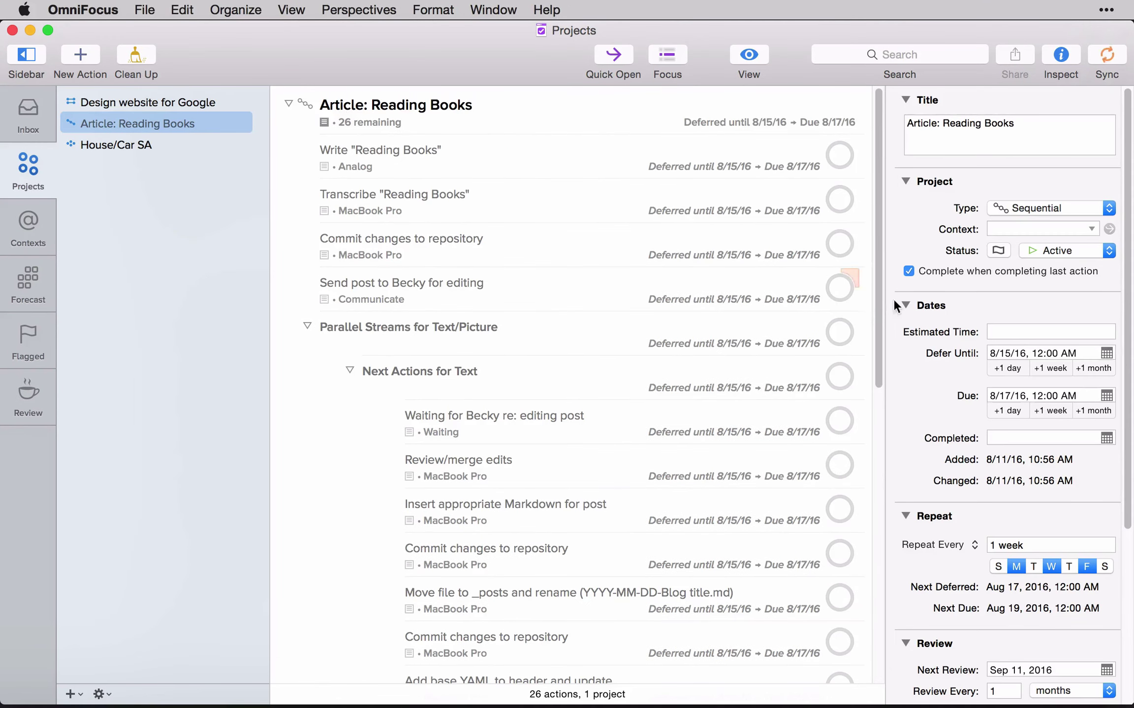